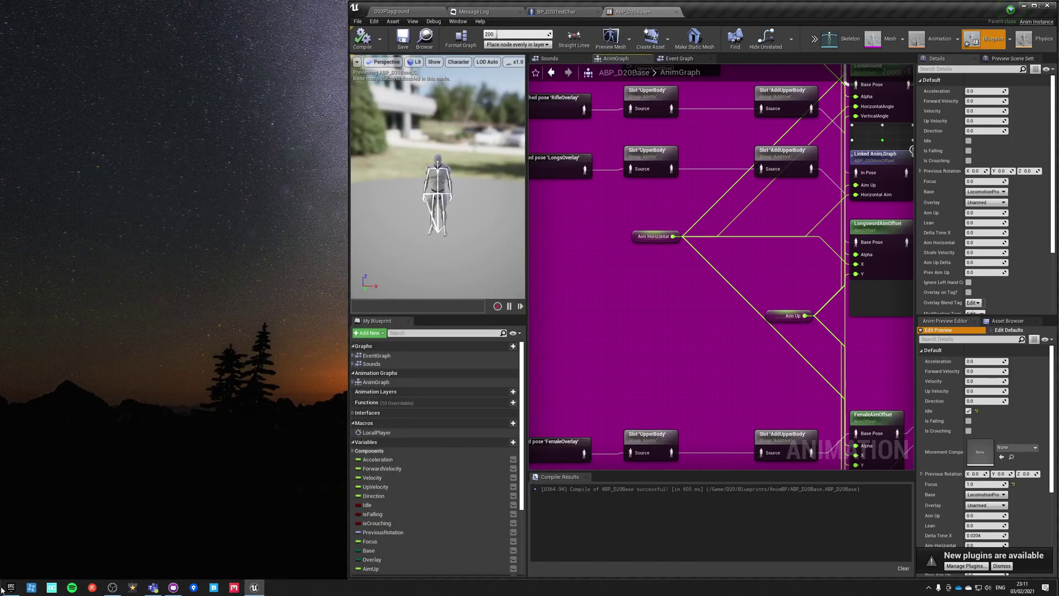
# Glance at the Epic Games launcher, then pan across the animation blueprint's node network.
pyautogui.click(113, 588)
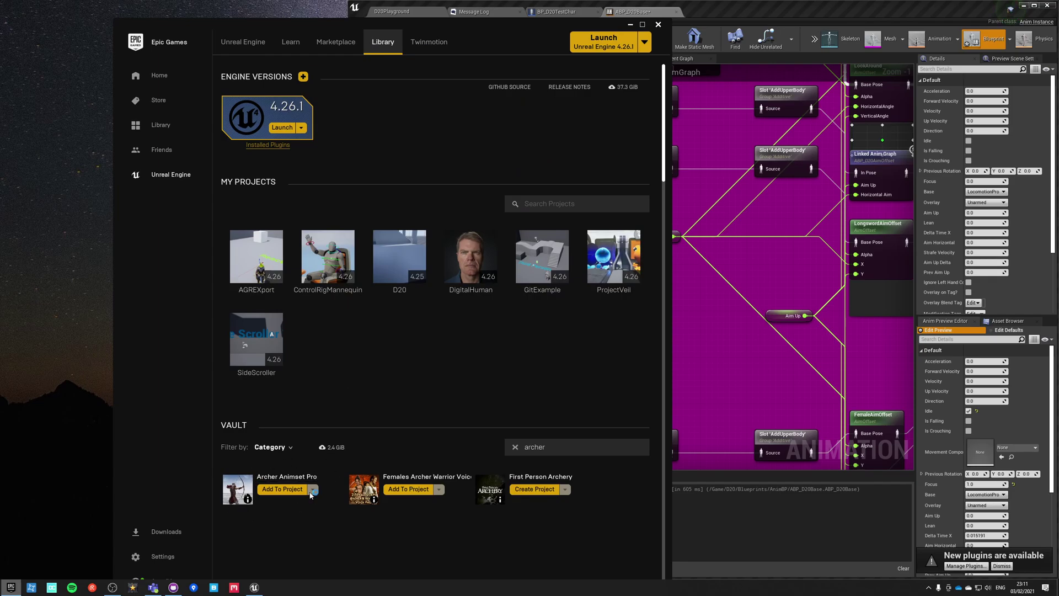
pyautogui.click(630, 25)
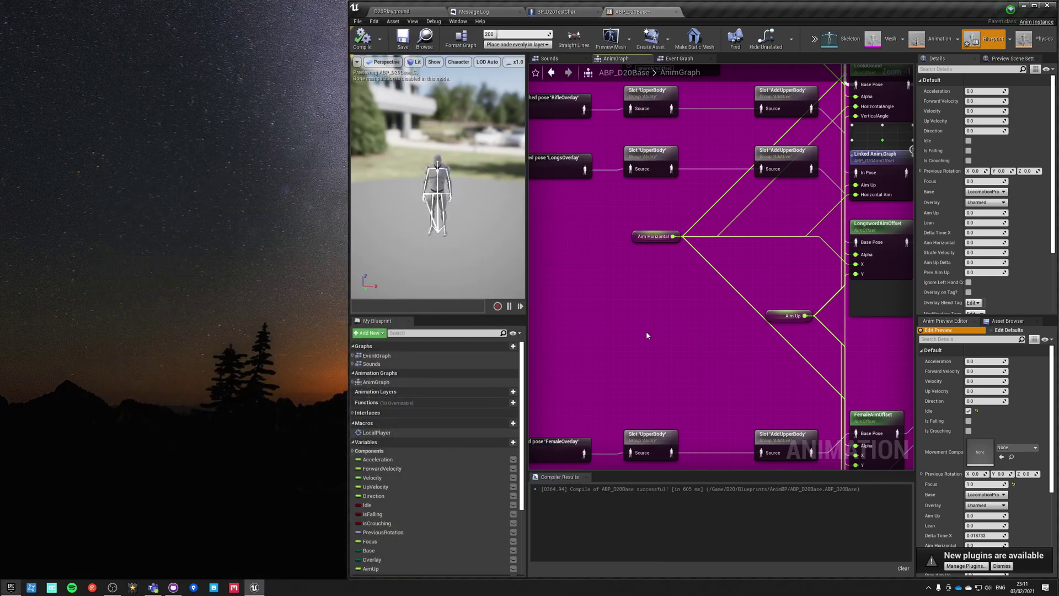
pyautogui.scroll(-2, 688, 314)
pyautogui.scroll(-3, 687, 314)
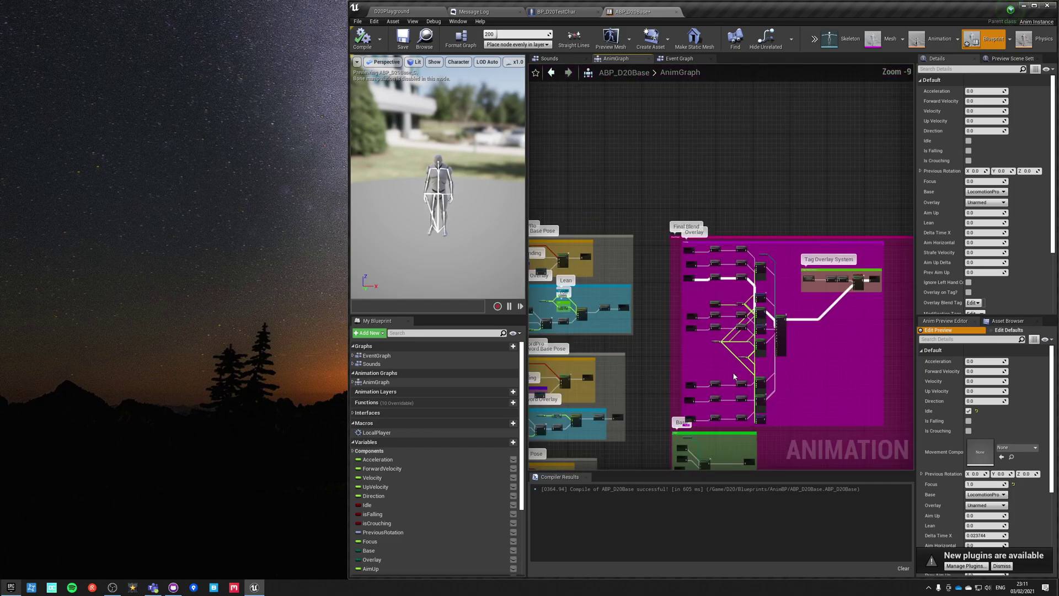
pyautogui.moveTo(548, 262)
pyautogui.mouseDown(button='right')
pyautogui.moveTo(680, 117)
pyautogui.moveTo(717, 128)
pyautogui.mouseUp(button='right')
pyautogui.moveTo(810, 377)
pyautogui.mouseDown(button='right')
pyautogui.moveTo(475, 381)
pyautogui.moveTo(745, 390)
pyautogui.moveTo(604, 447)
pyautogui.moveTo(480, 400)
pyautogui.moveTo(474, 379)
pyautogui.moveTo(805, 377)
pyautogui.moveTo(543, 377)
pyautogui.moveTo(580, 332)
pyautogui.mouseUp(button='right')
pyautogui.scroll(4, 611, 243)
pyautogui.scroll(-2, 611, 243)
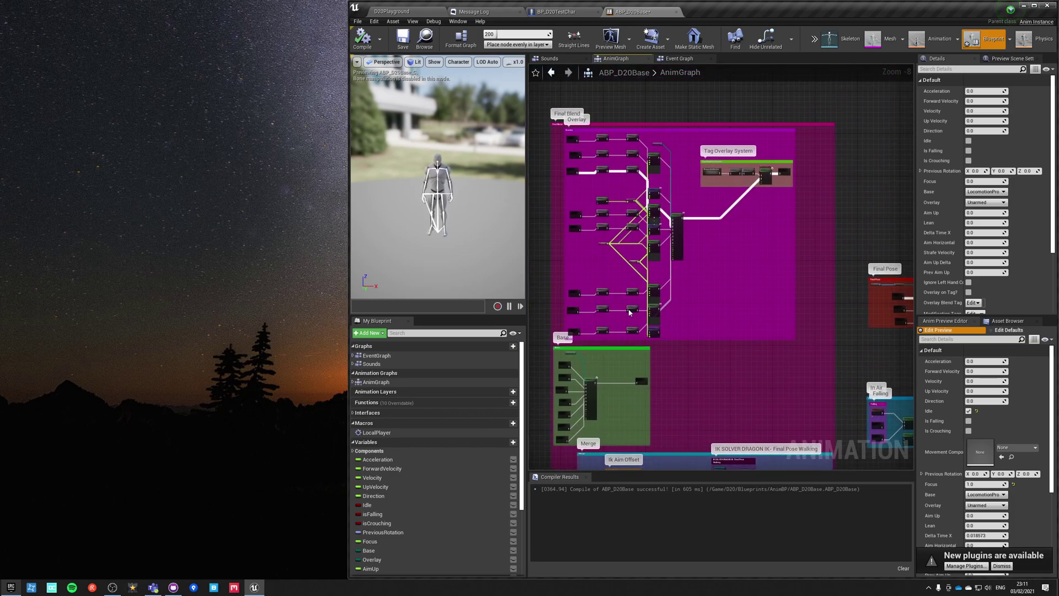
pyautogui.moveTo(563, 463); pyautogui.dragTo(611, 249, button='right')
pyautogui.scroll(-2, 610, 296)
pyautogui.scroll(-1, 612, 296)
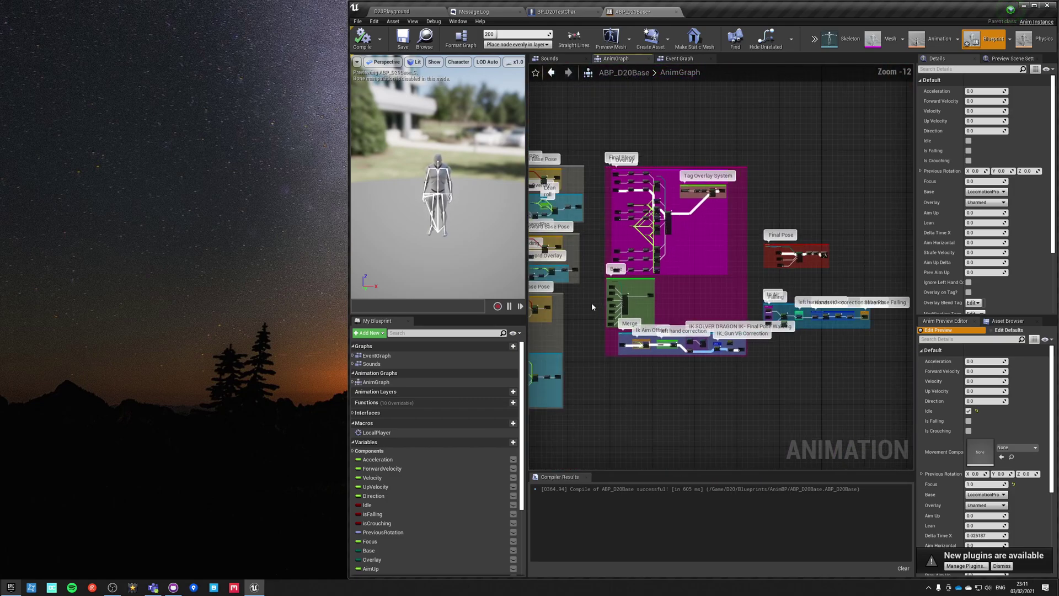
# Switch to the D20Playground level, widen the editor window, and start Play-in-Editor.
pyautogui.click(391, 12)
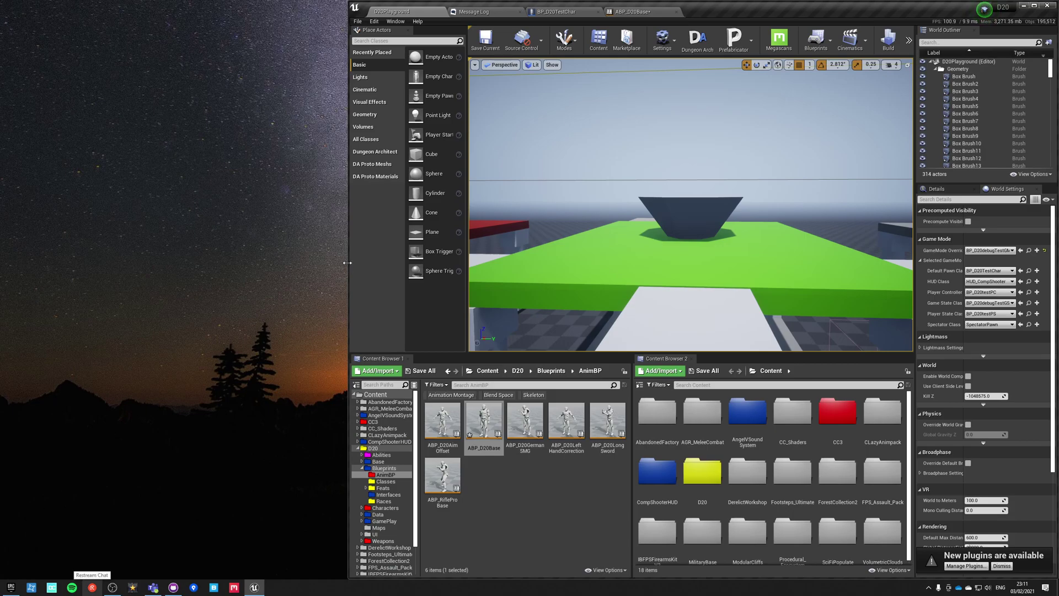
pyautogui.moveTo(348, 263); pyautogui.dragTo(5, 283)
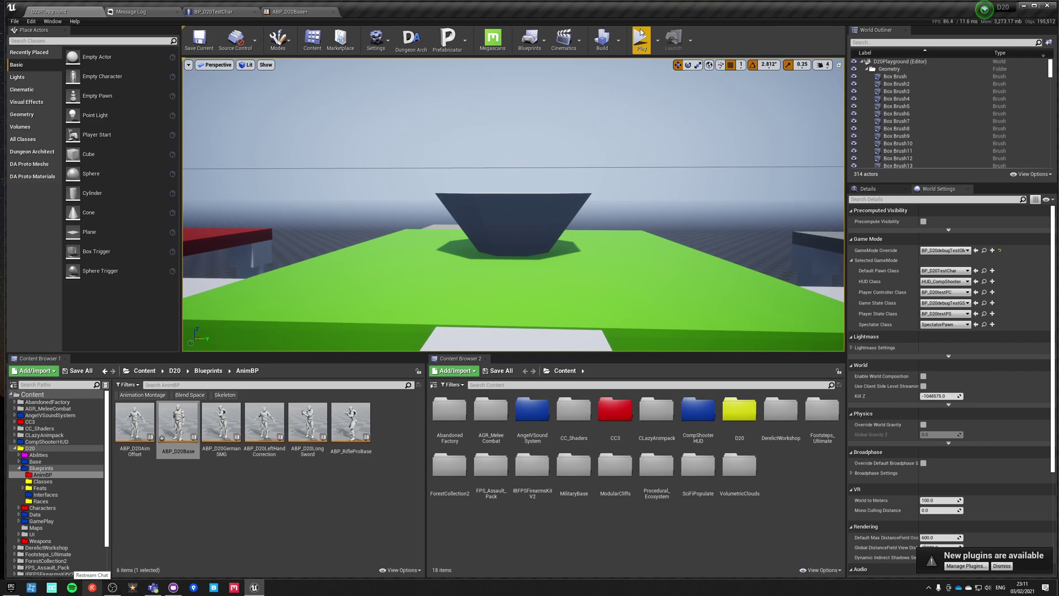
pyautogui.hotkey('alt', 'p')
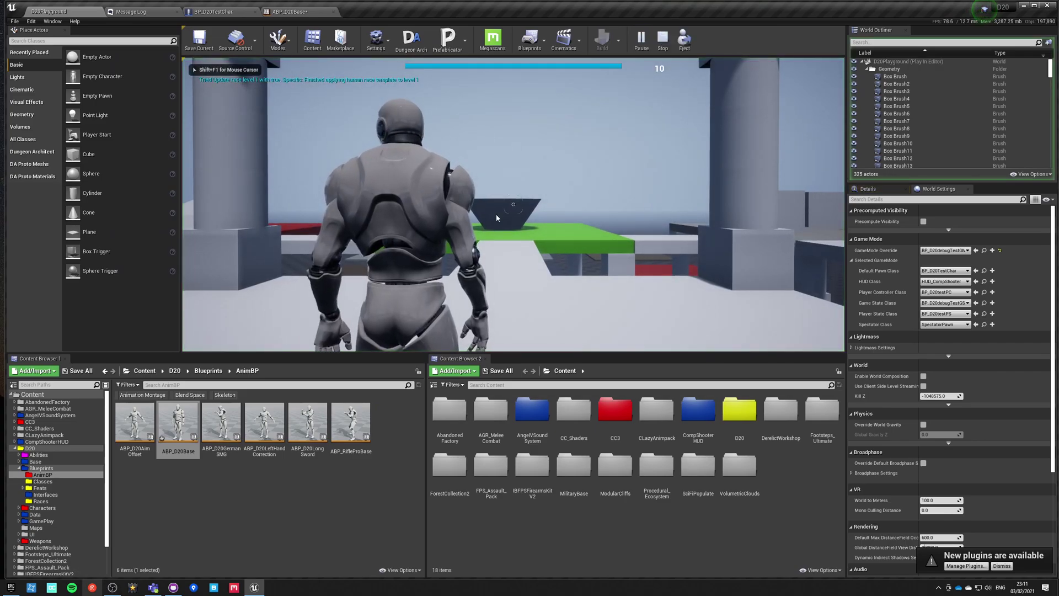
# Make the game view fullscreen and walk the character forward across the rooftop.
pyautogui.press('F11')
pyautogui.press('w')
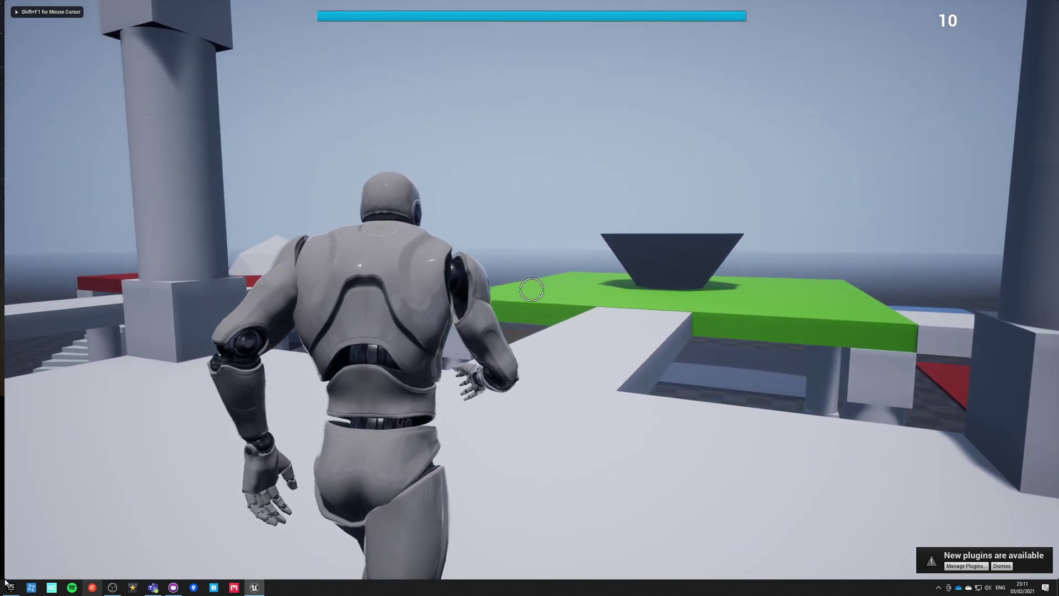
pyautogui.press('w')
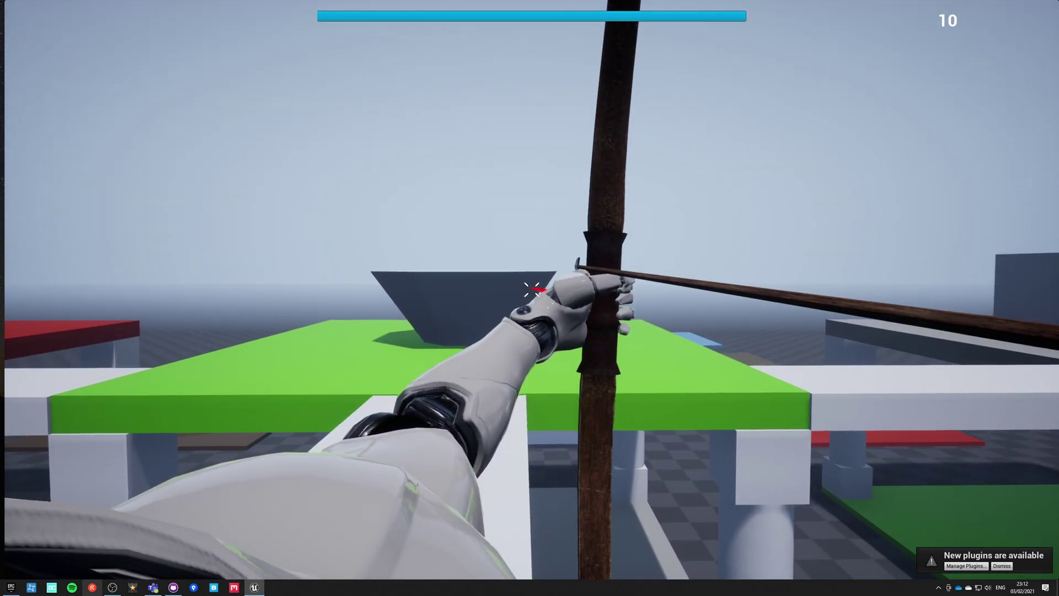
# Jump onto the green platform and walk across the white platform toward the two grey pillars.
pyautogui.press('space')
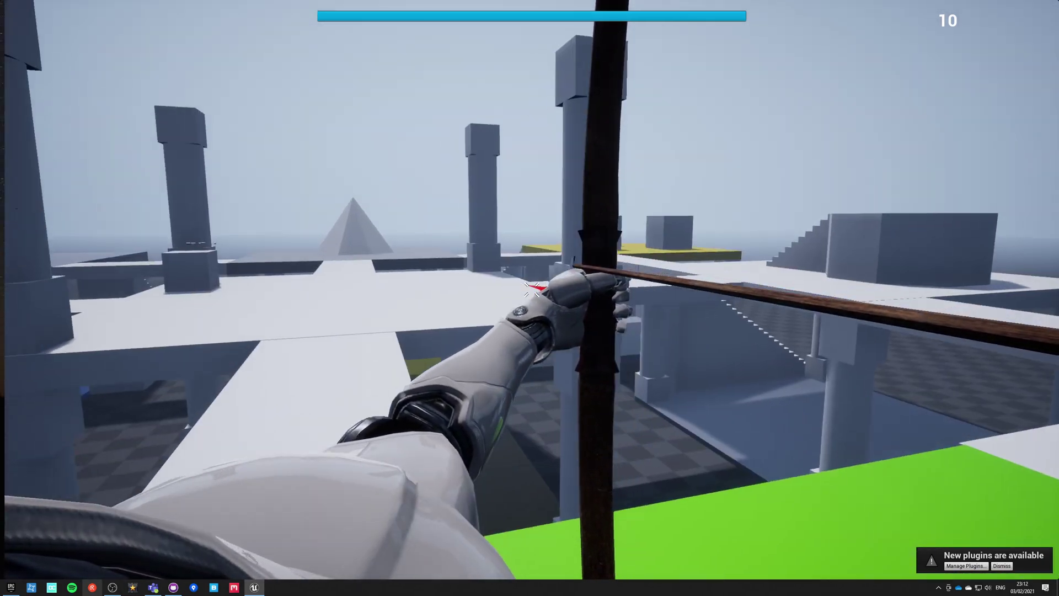
pyautogui.press('w')
pyautogui.press('w')
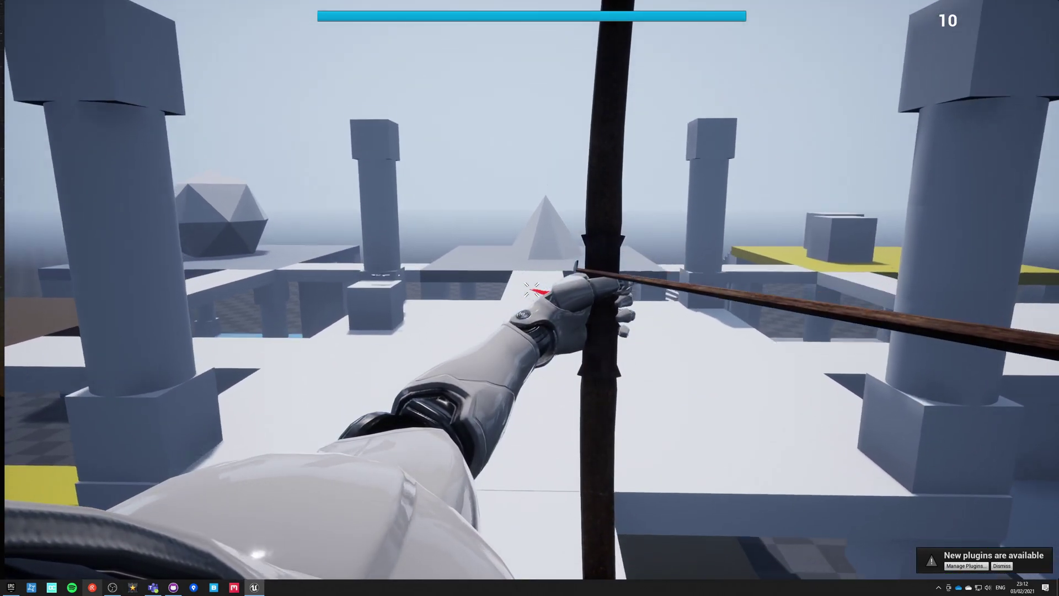
pyautogui.press('w')
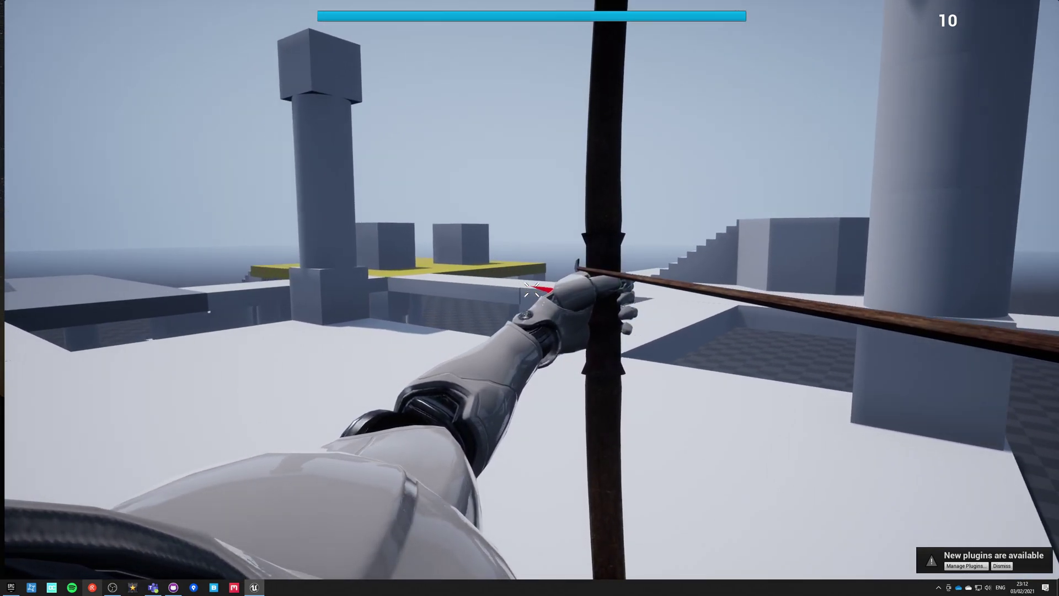
pyautogui.press('w')
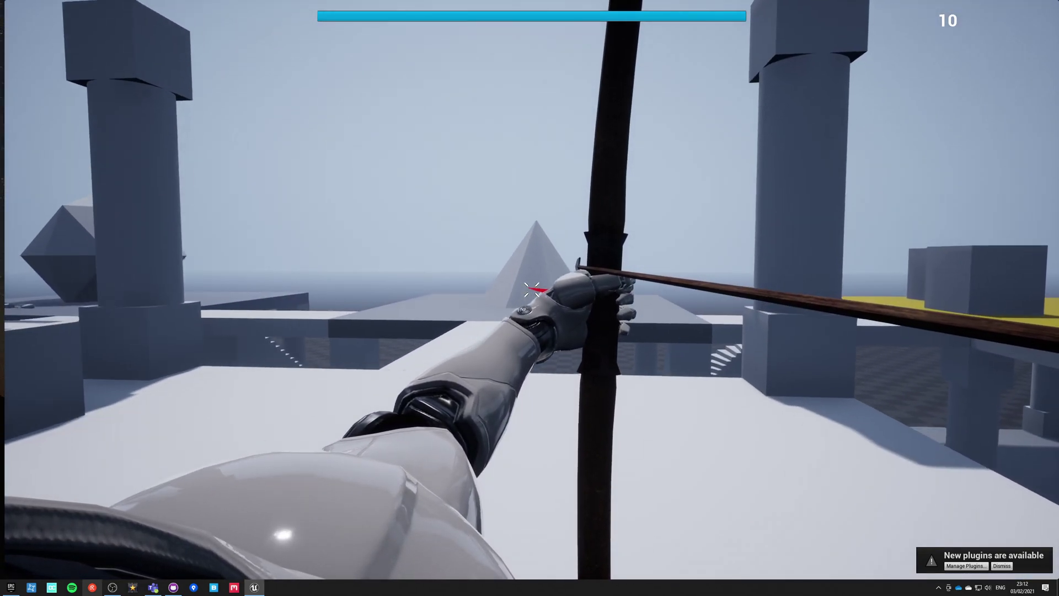